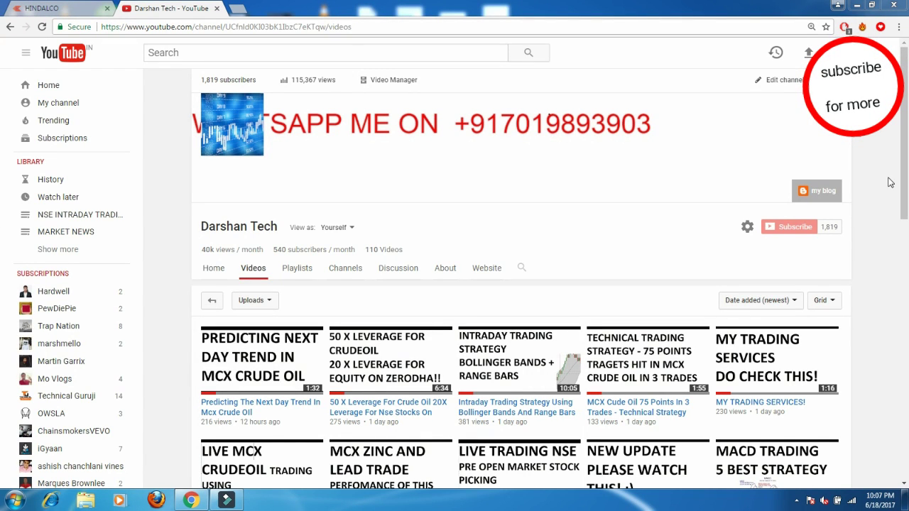
Scroll past the channel's video list and switch to the HINDALCO Zerodha Kite chart tab
drag(906, 119, 907, 30)
scroll(907, 284, down, 1)
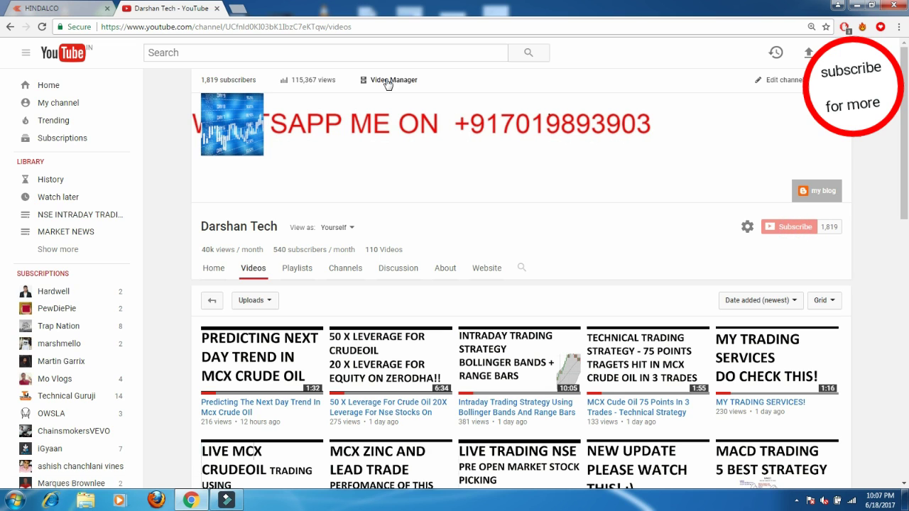
click(58, 8)
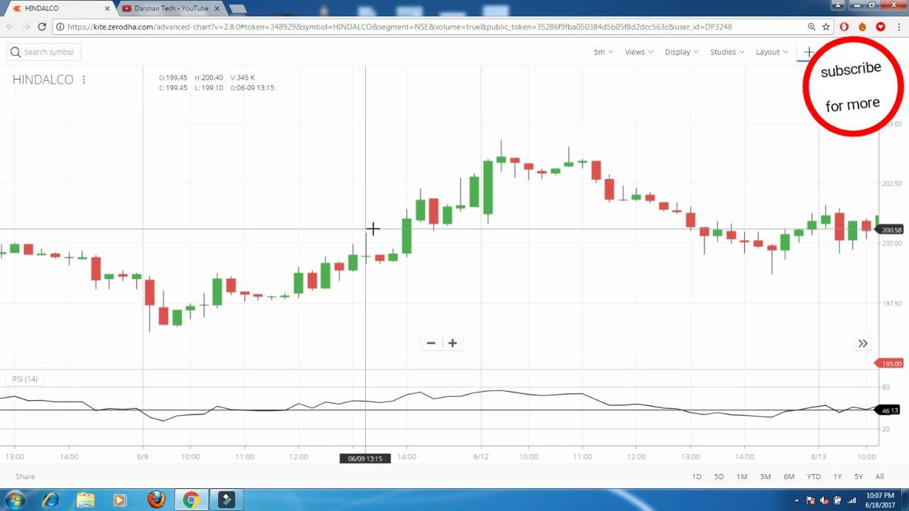
Show HINDALCO prices as Colored Bar and add a Moving Average study
click(678, 57)
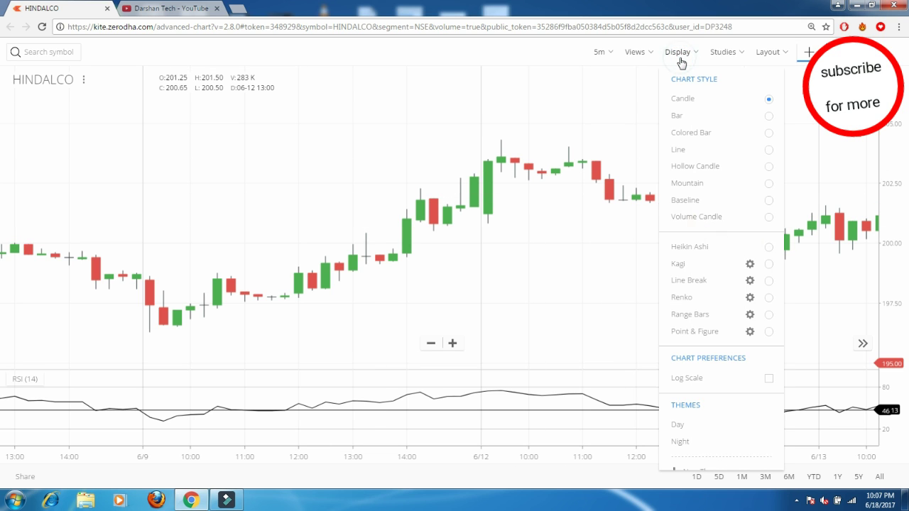
click(692, 134)
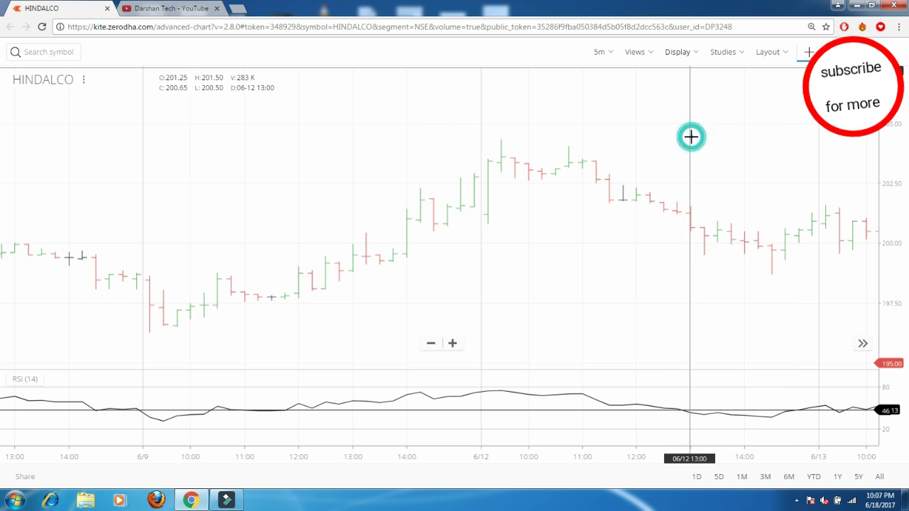
click(719, 54)
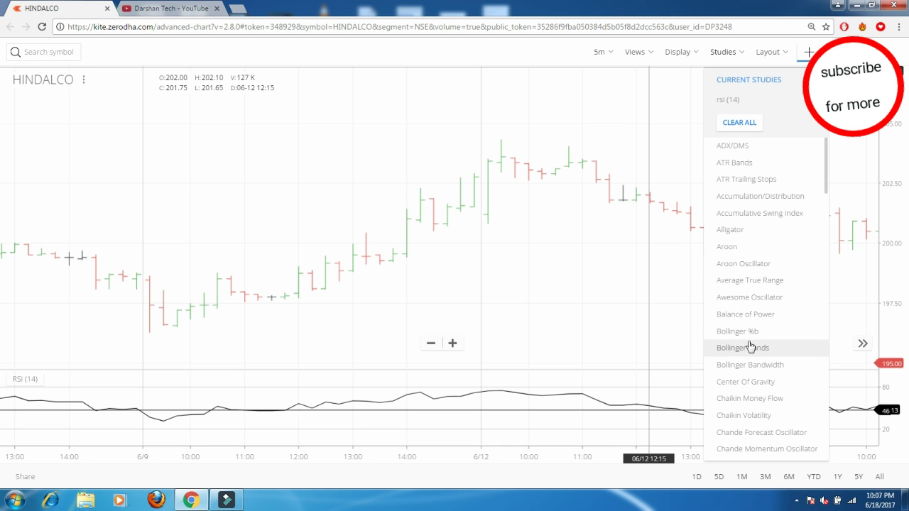
scroll(750, 347, down, 2)
scroll(750, 346, down, 5)
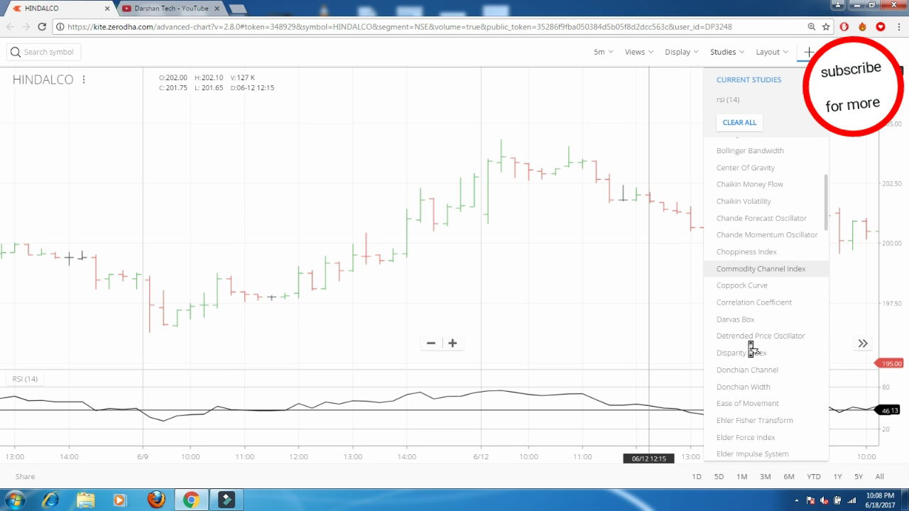
scroll(750, 347, down, 6)
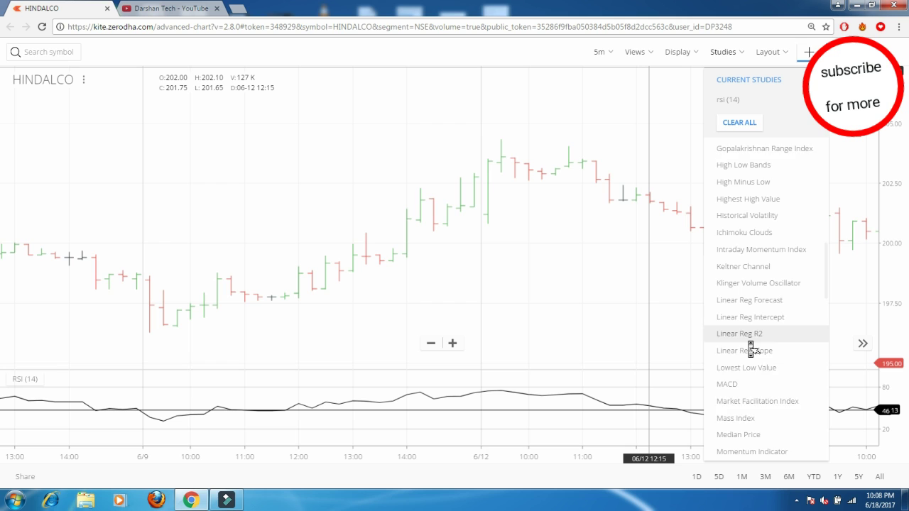
click(747, 418)
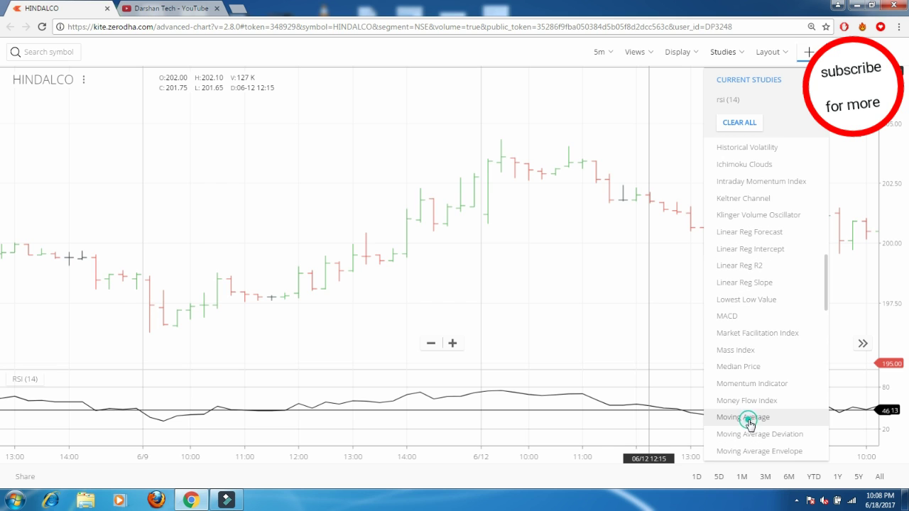
Make the moving average 5-period exponential and apply it
click(504, 241)
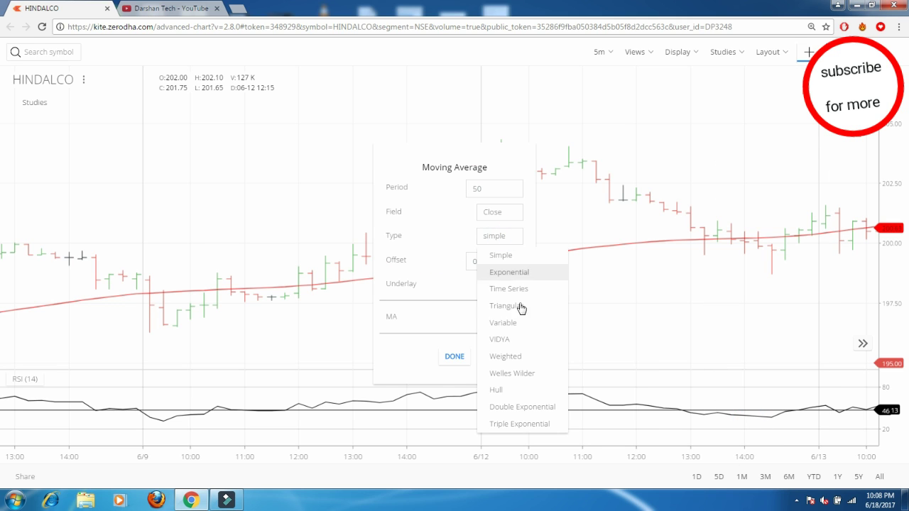
click(509, 274)
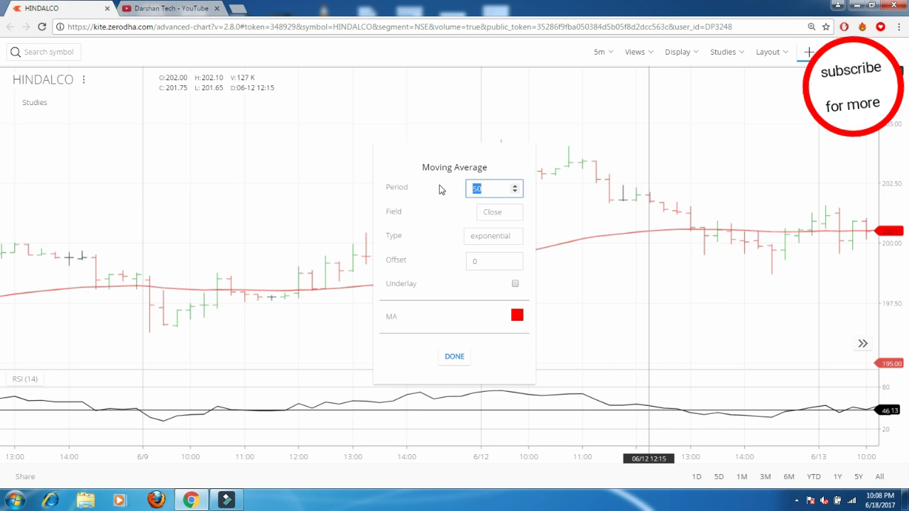
click(454, 356)
click(723, 52)
scroll(760, 185, down, 2)
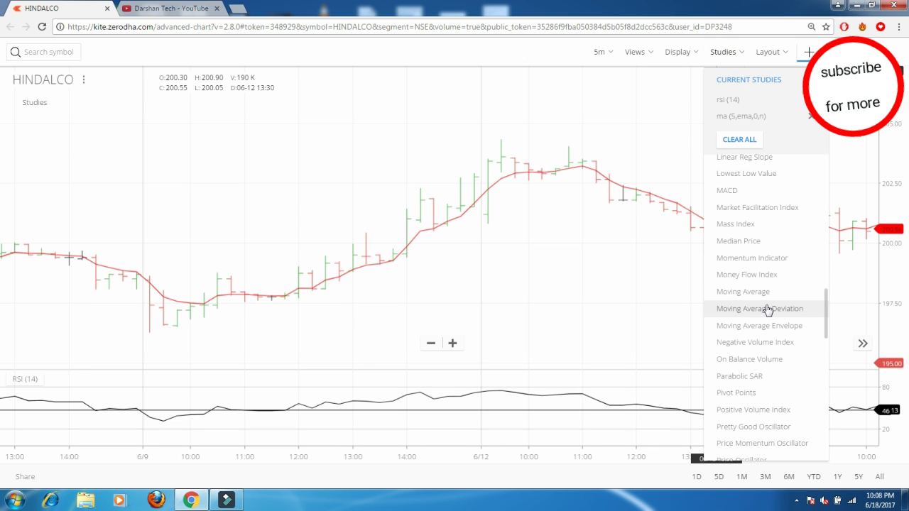
Add a second Moving Average with Period 12 and exponential type
click(763, 292)
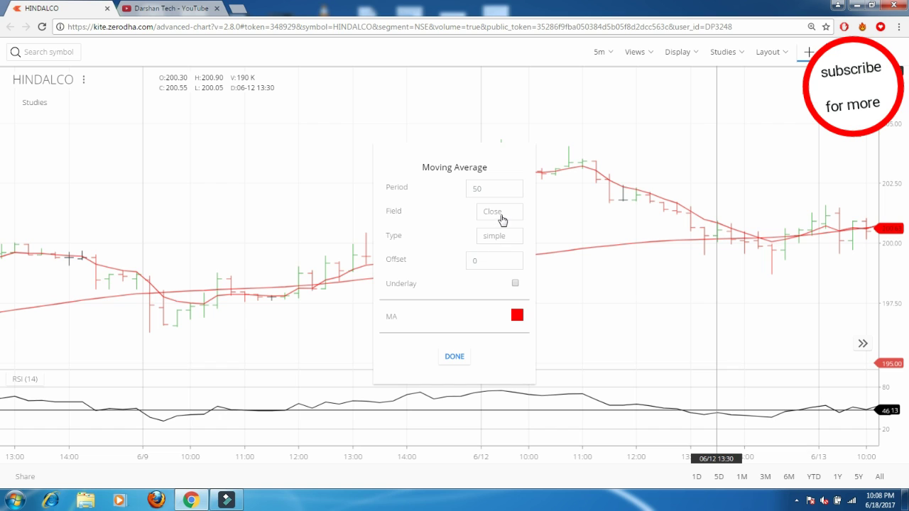
click(500, 213)
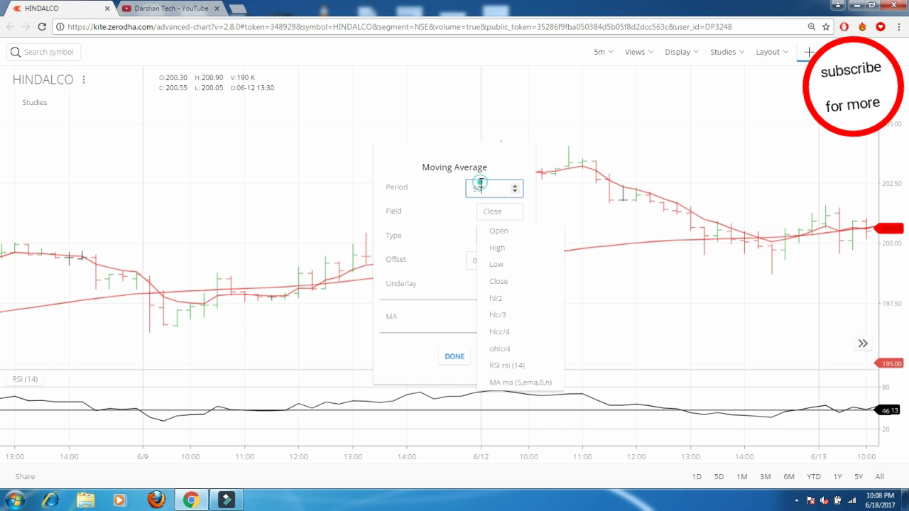
click(481, 183)
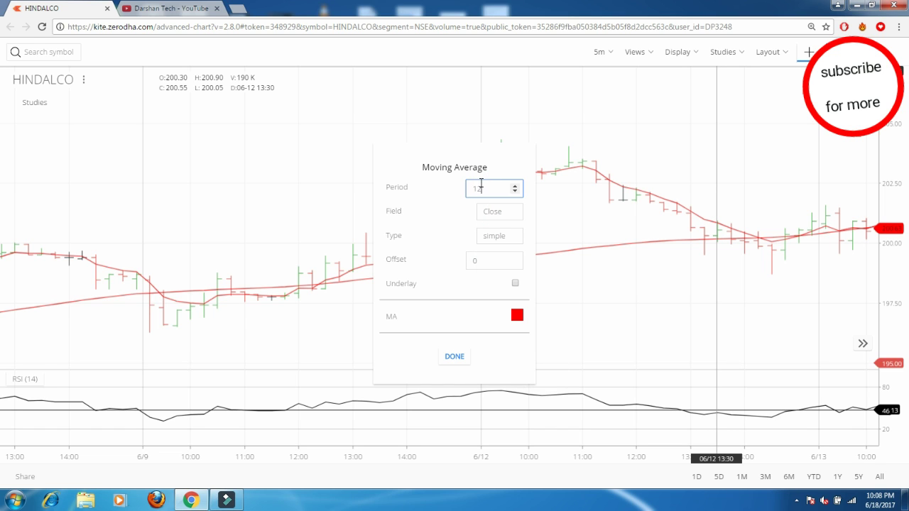
click(495, 238)
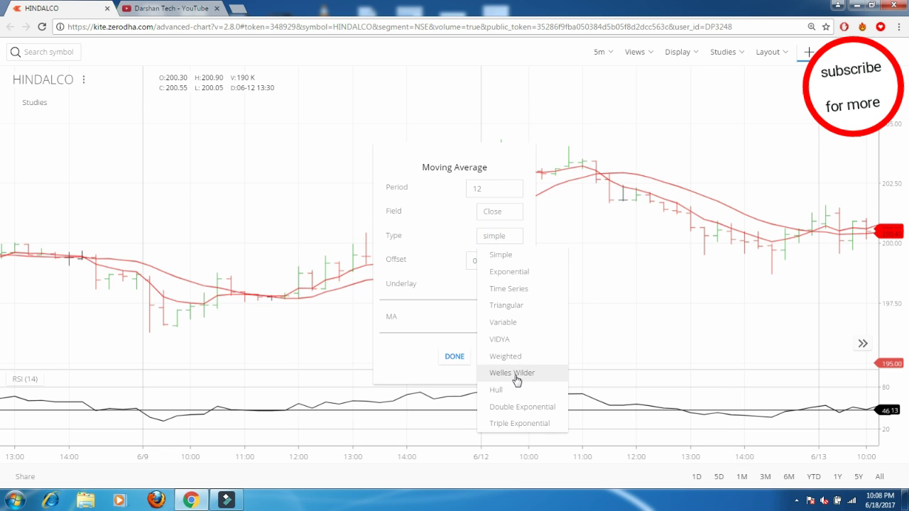
click(511, 272)
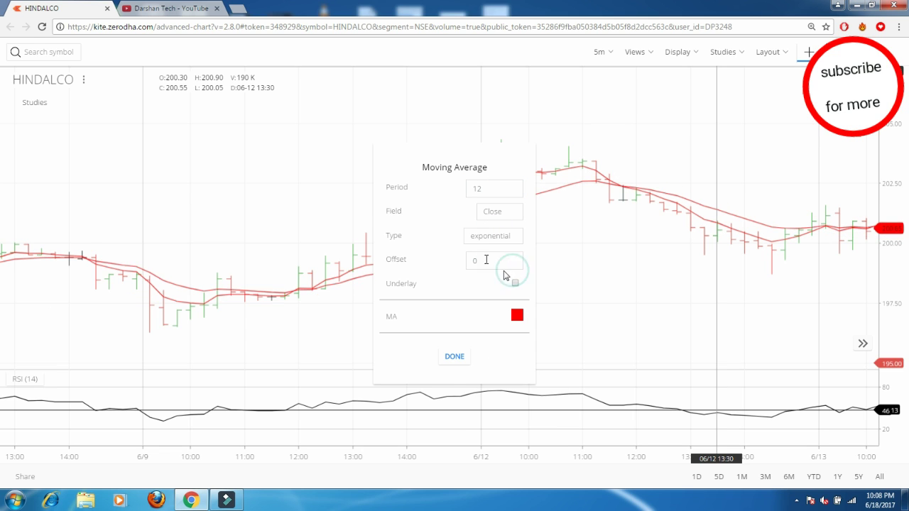
click(454, 357)
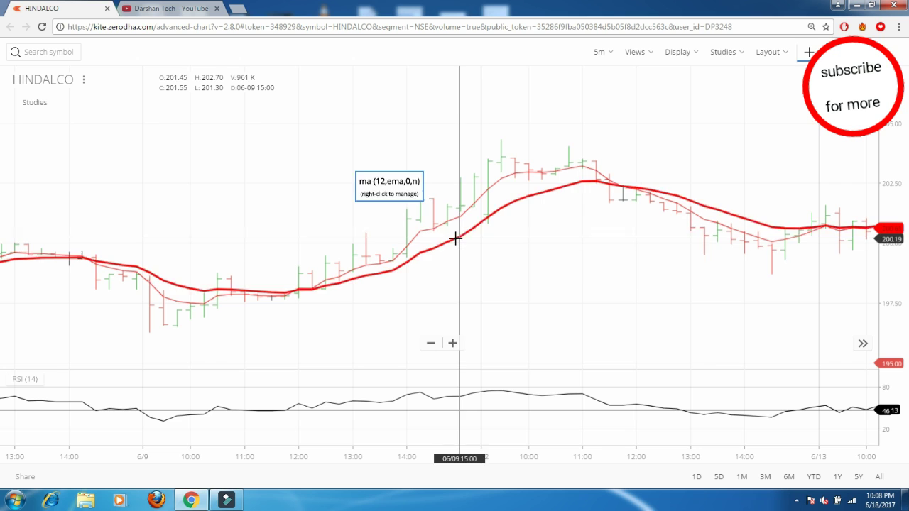
Colour the 12-period EMA line black in its study settings
click(711, 55)
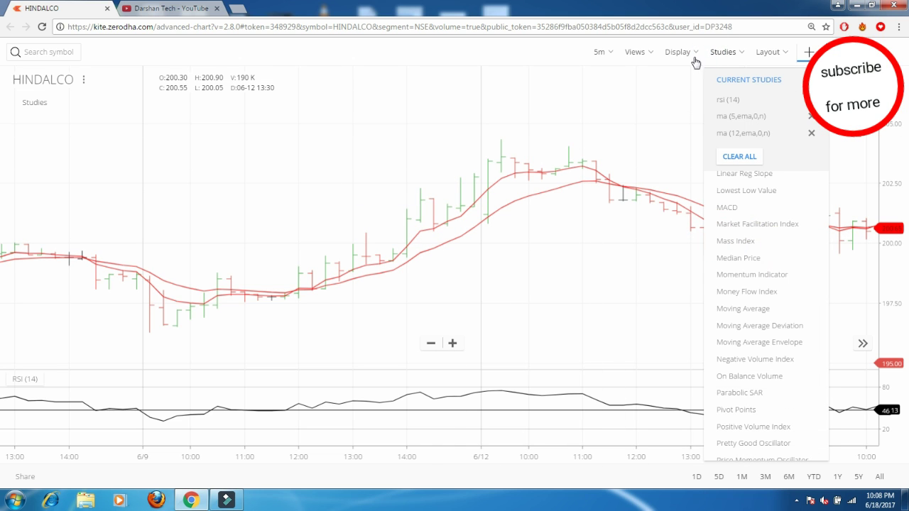
click(748, 134)
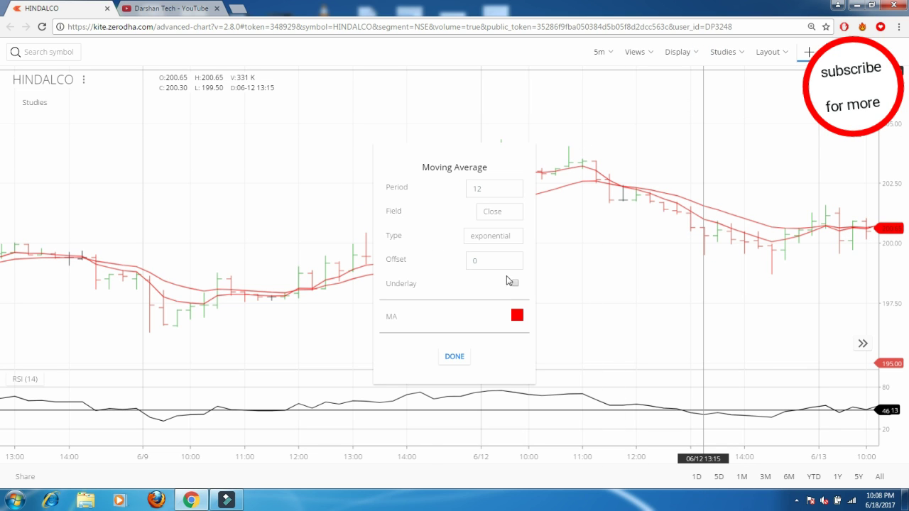
click(517, 315)
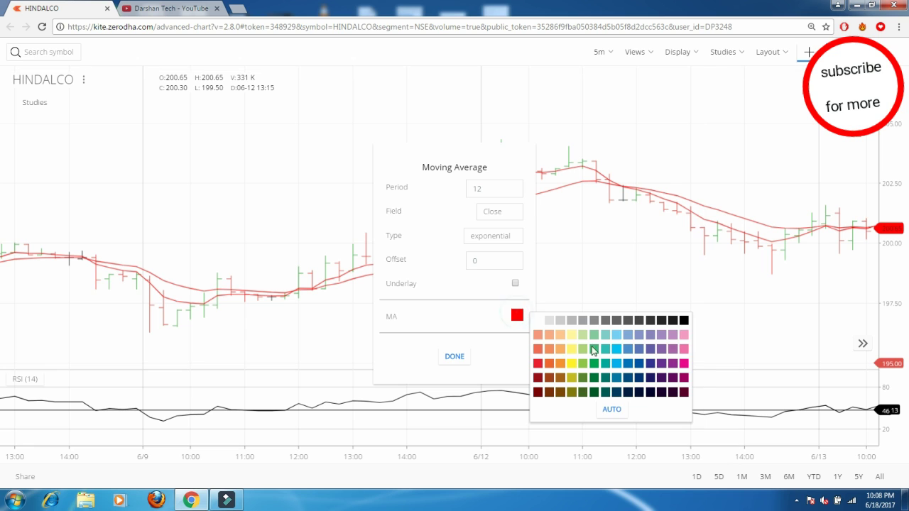
click(684, 322)
click(453, 357)
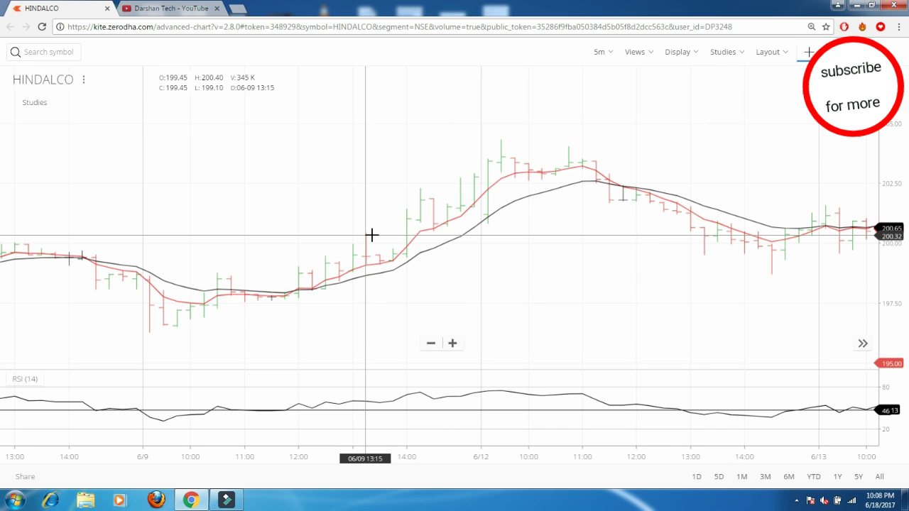
drag(542, 364, 235, 227)
drag(486, 245, 407, 258)
click(680, 54)
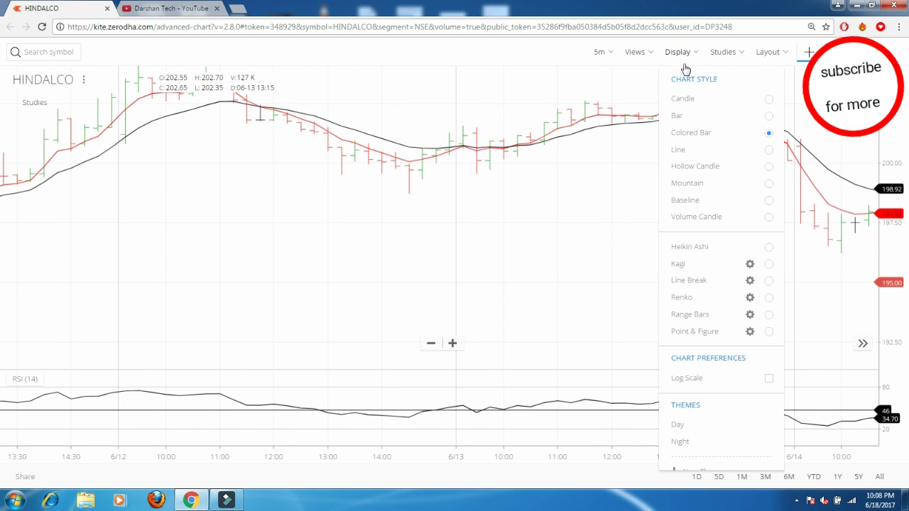
Add Parabolic SAR with the default 0.02 minimum and 0.2 maximum acceleration
click(719, 55)
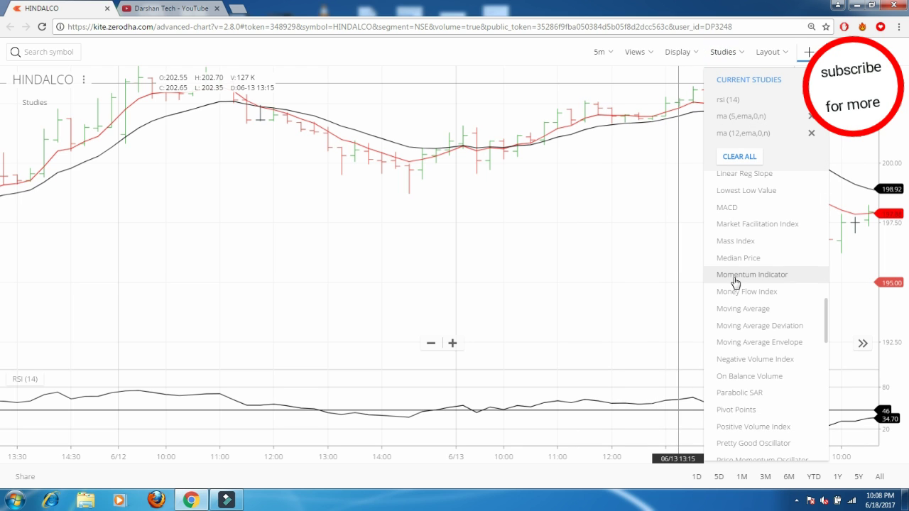
click(757, 393)
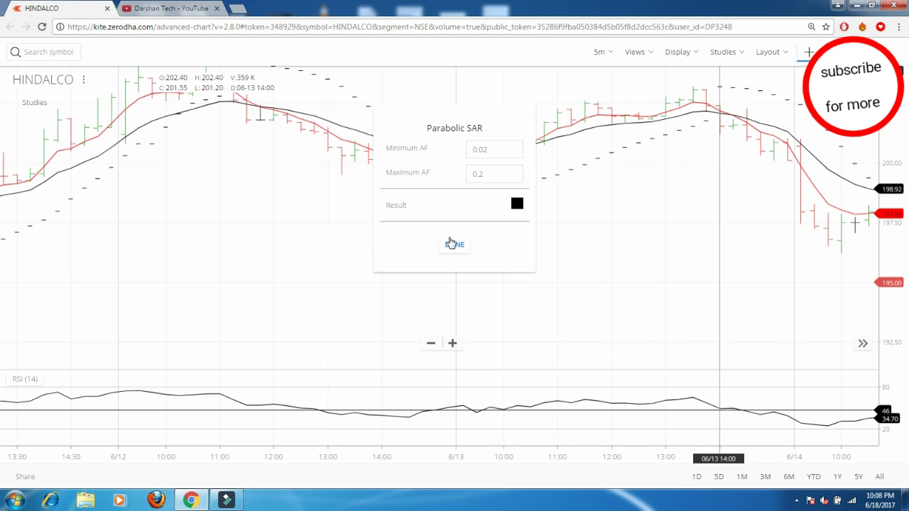
click(454, 243)
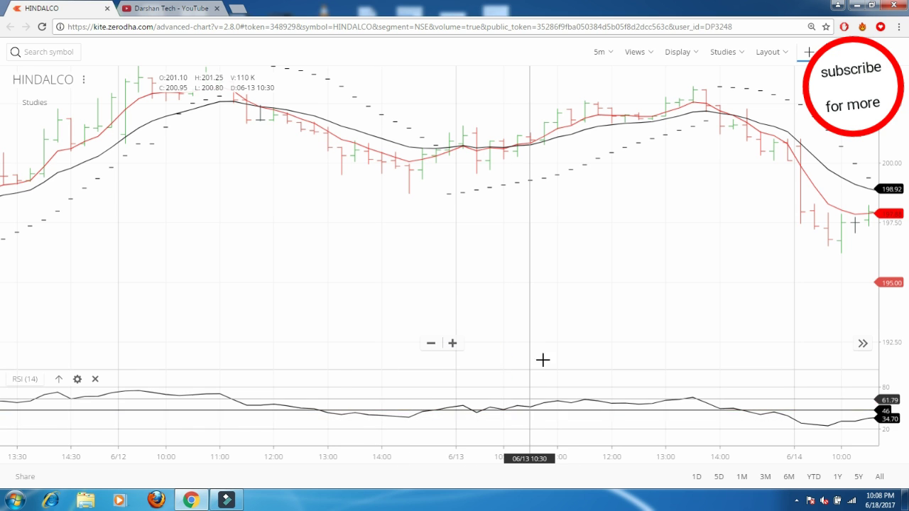
drag(510, 414, 229, 260)
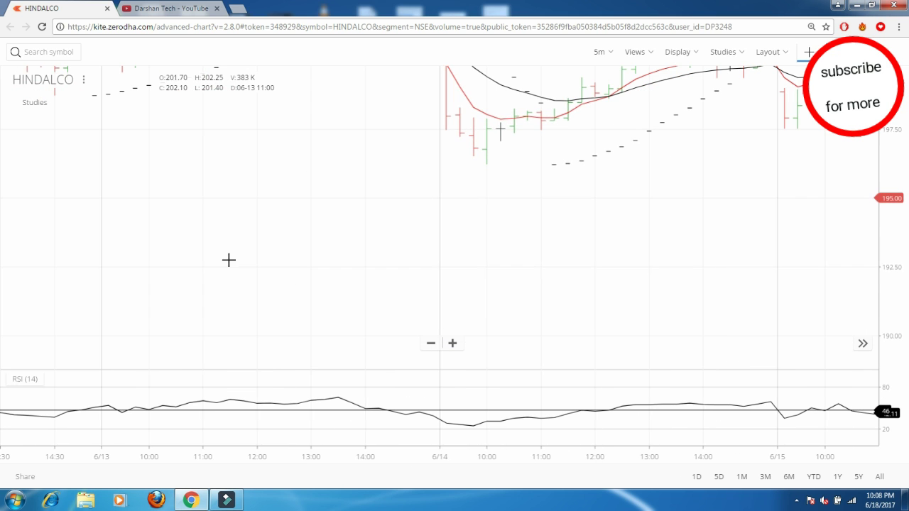
Jump to the latest bars and change the interval from 5m to 15 Min
click(863, 347)
drag(834, 341, 552, 239)
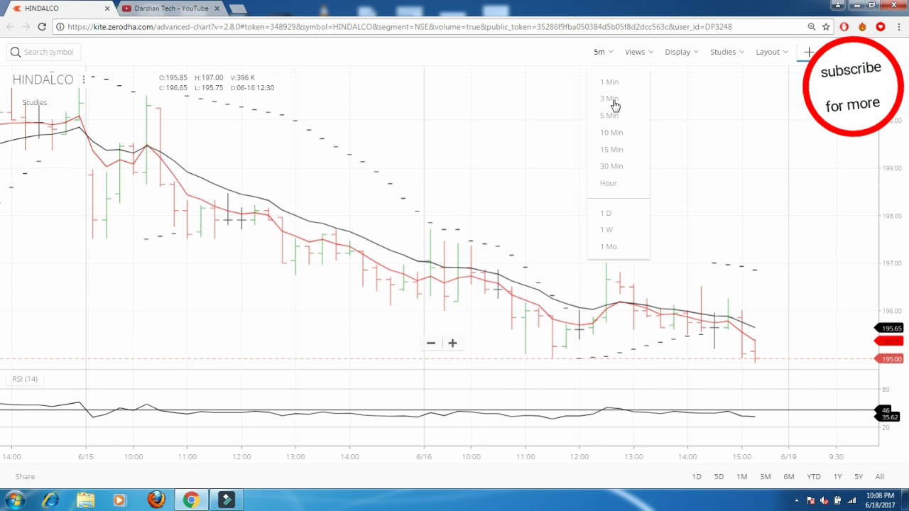
click(612, 149)
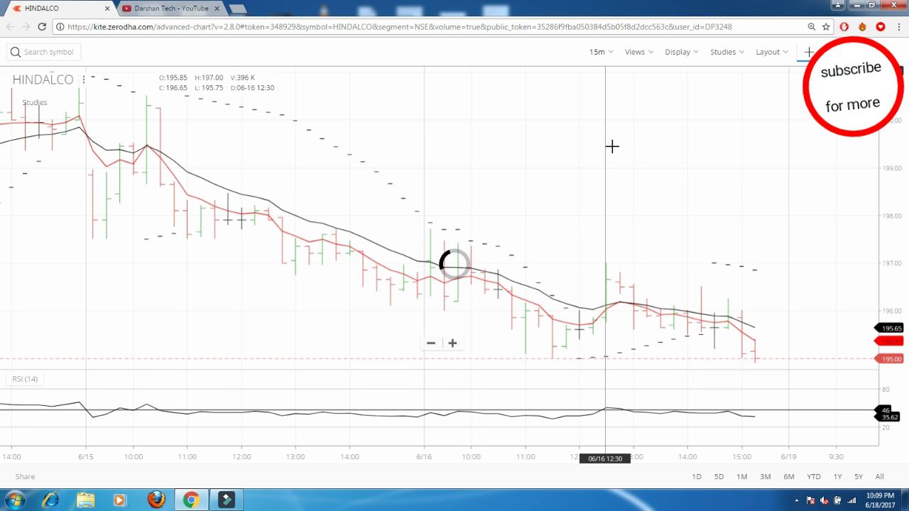
drag(472, 111, 663, 171)
drag(557, 154, 640, 165)
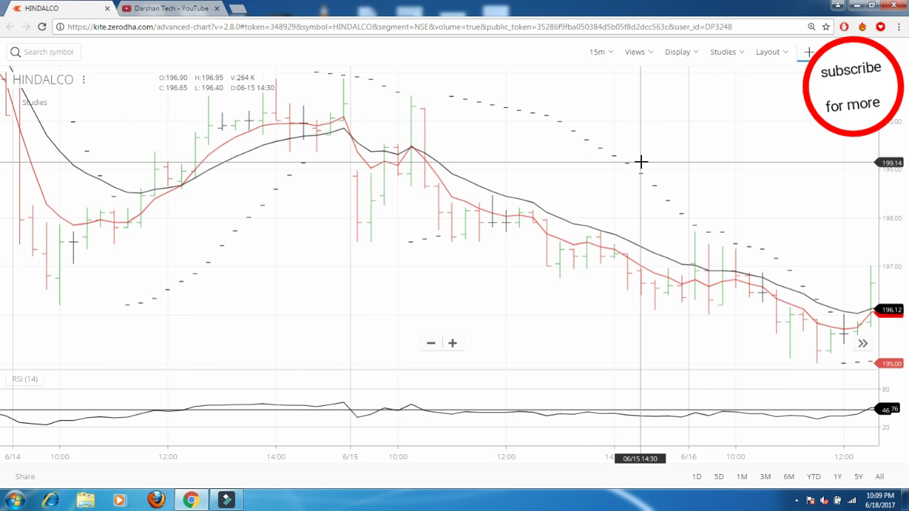
drag(640, 162, 322, 99)
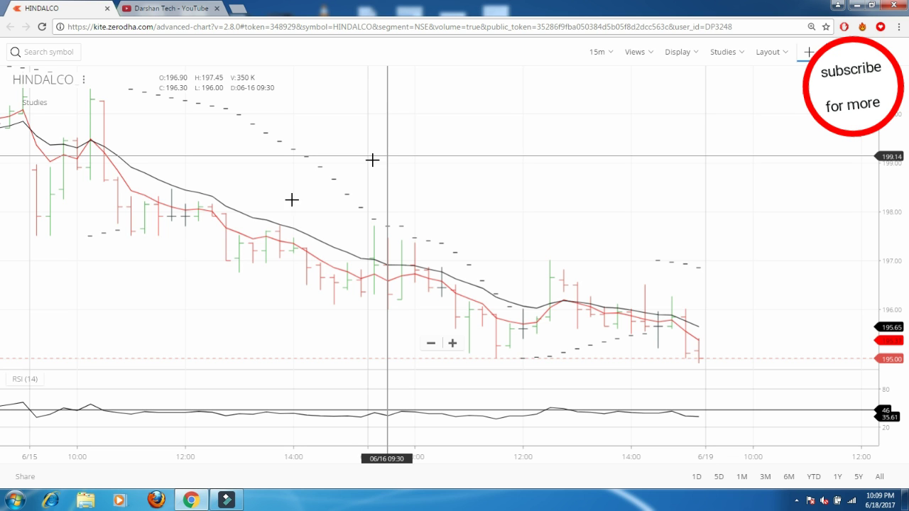
drag(183, 278, 540, 203)
drag(458, 218, 400, 306)
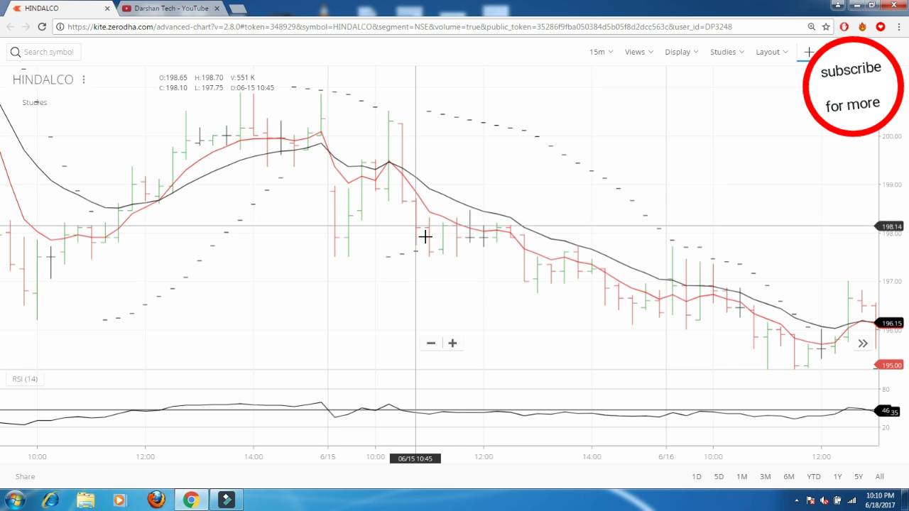
drag(449, 275, 376, 218)
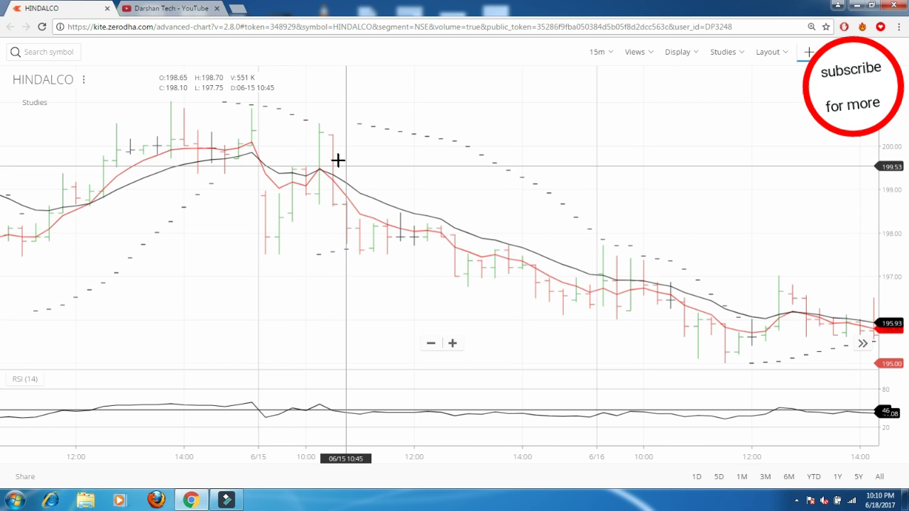
drag(674, 259, 535, 214)
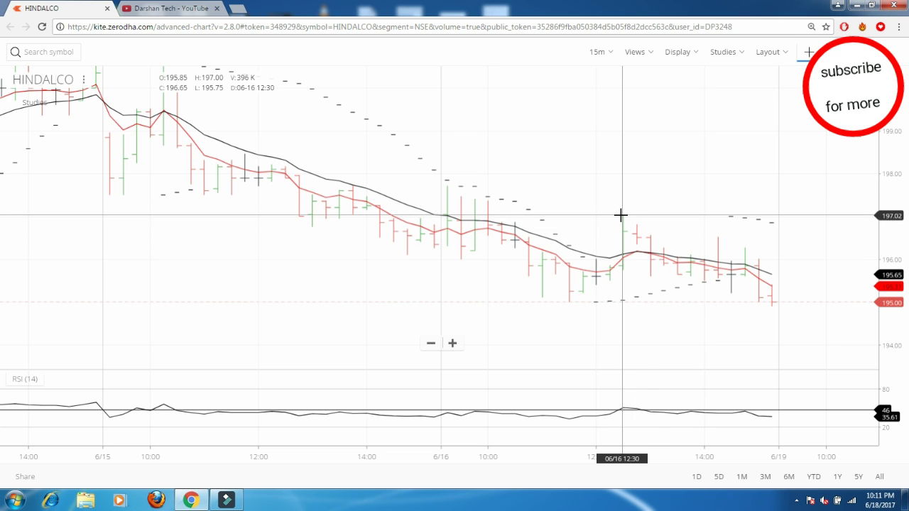
drag(288, 223, 598, 277)
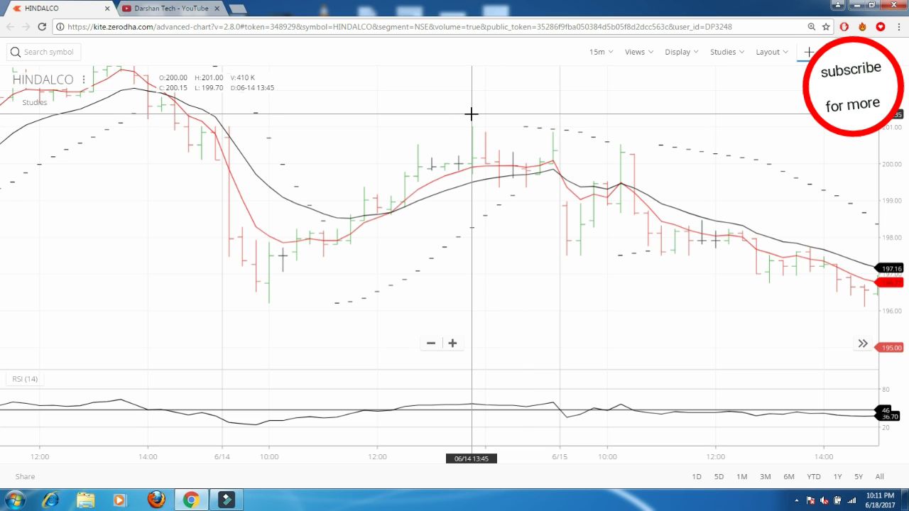
drag(41, 191, 544, 260)
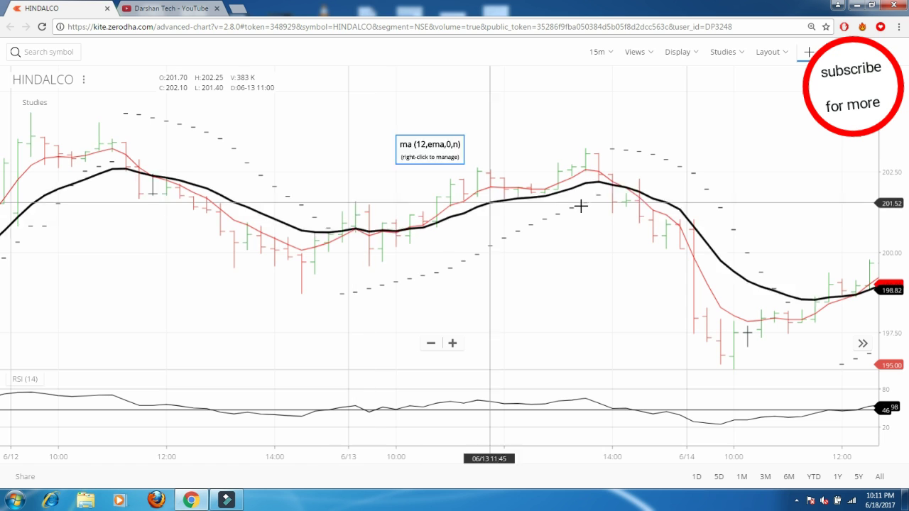
Zoom in with + to show the 5 EMA crossing below the 12 EMA around 6/13 14:00
drag(580, 205, 473, 205)
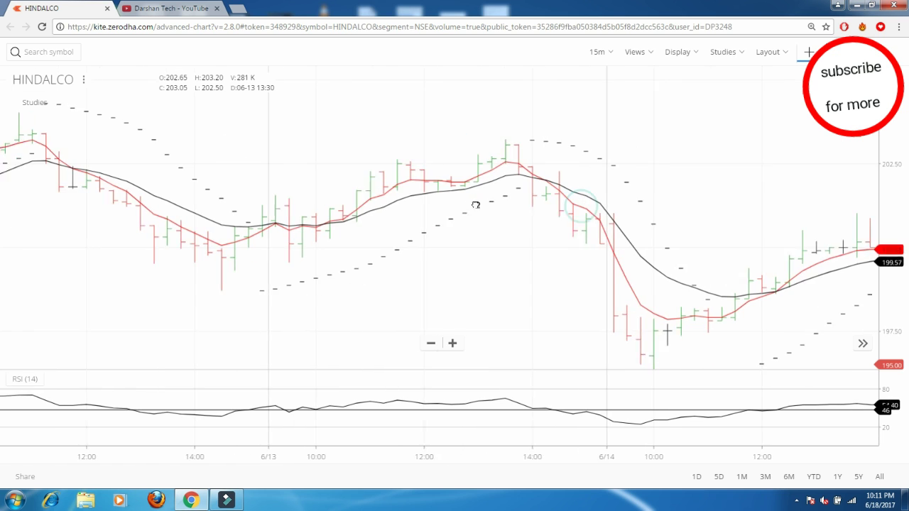
click(451, 343)
drag(514, 289, 440, 263)
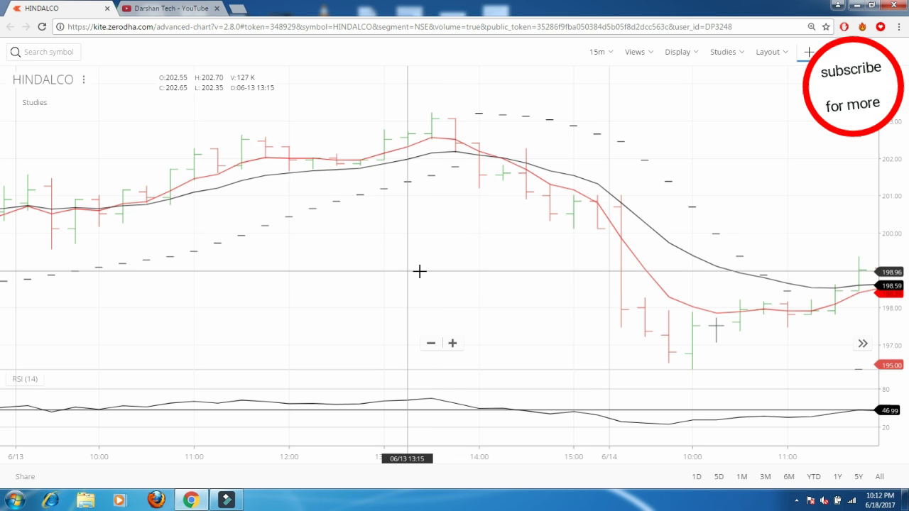
click(432, 343)
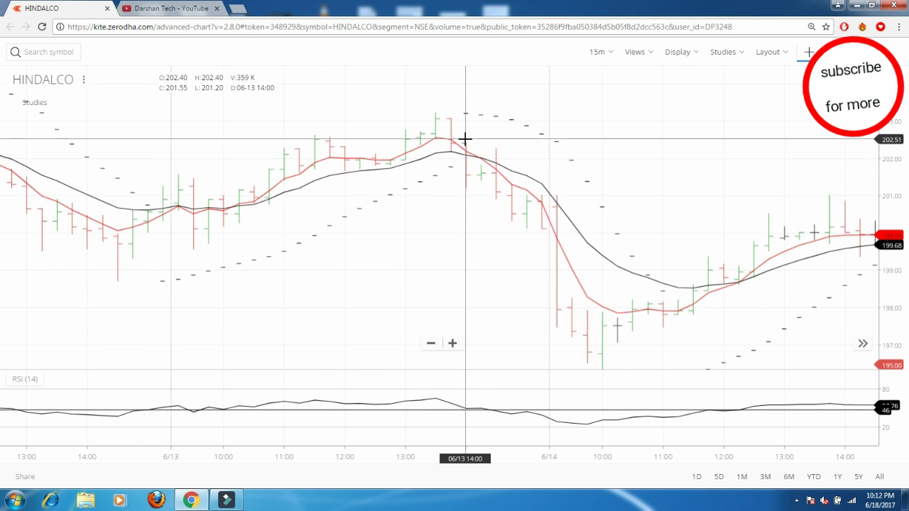
drag(361, 280, 553, 272)
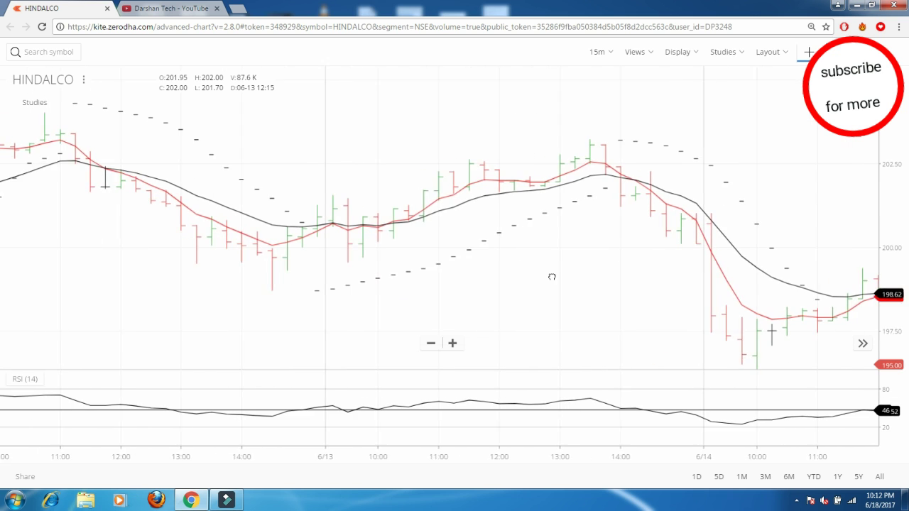
click(452, 344)
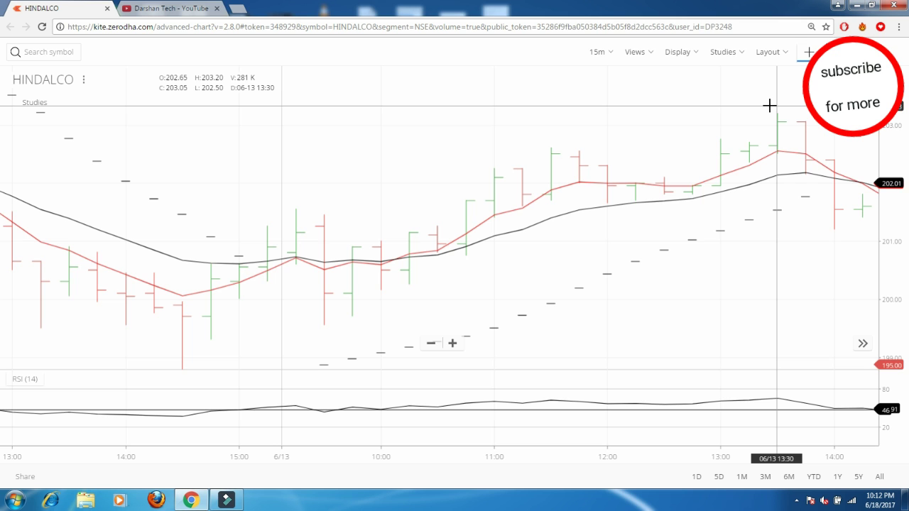
drag(757, 109, 615, 63)
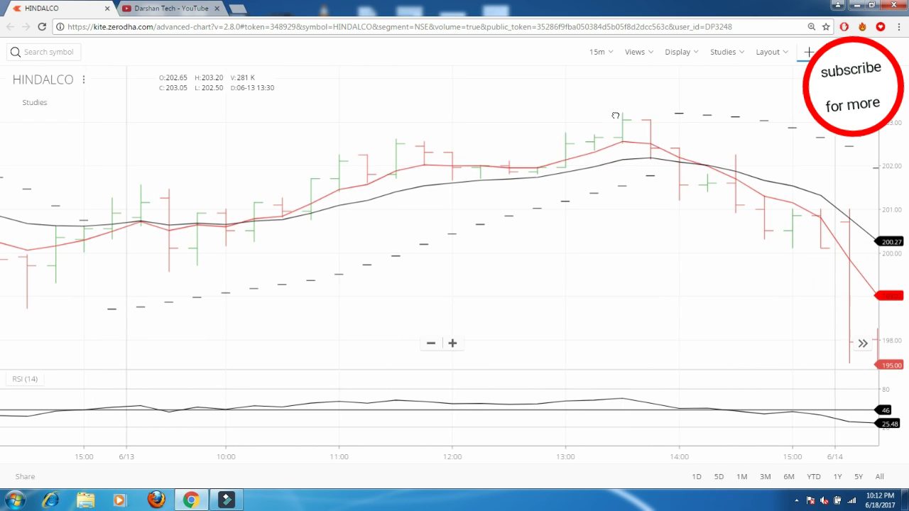
click(433, 344)
click(430, 344)
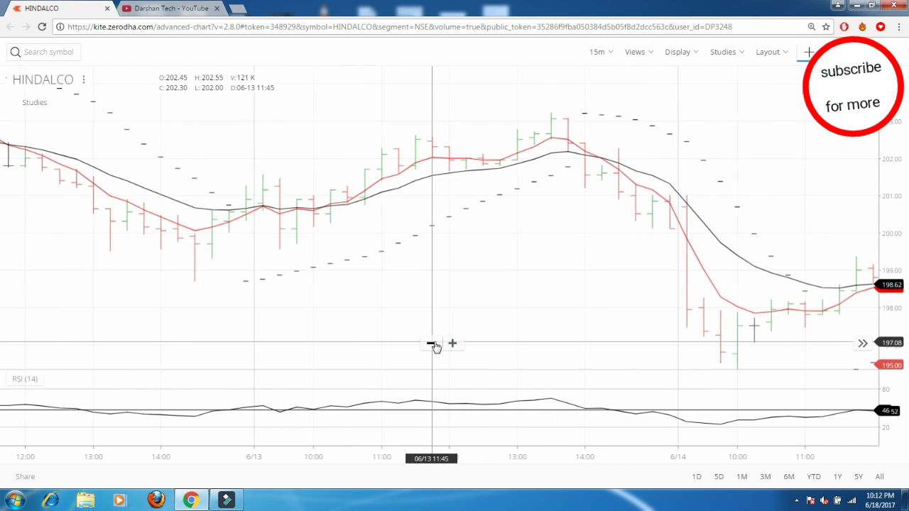
drag(234, 328, 641, 305)
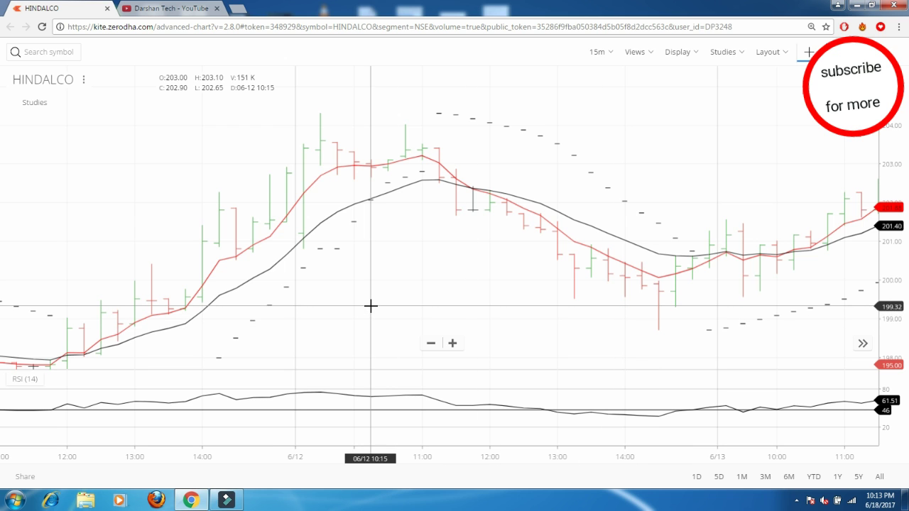
drag(142, 210, 572, 140)
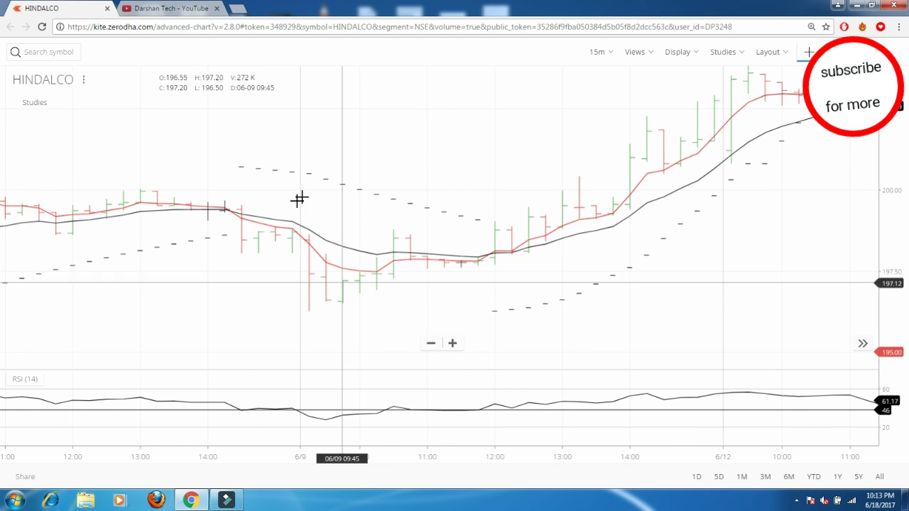